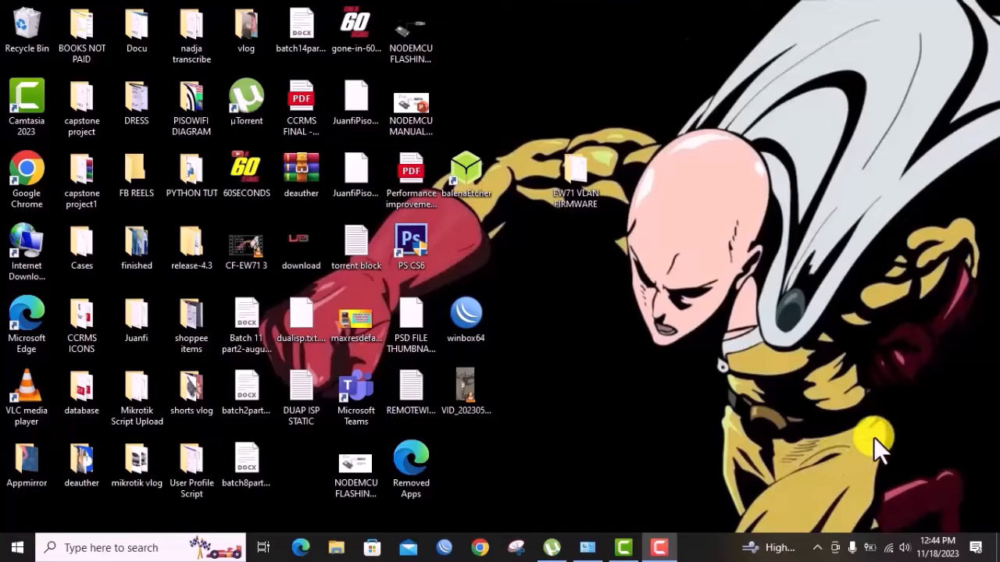
# From the tray's Network & Internet settings, go to Change adapter options to list Bluetooth, Ethernet and Wi-Fi.
pyautogui.rightClick(889, 547)
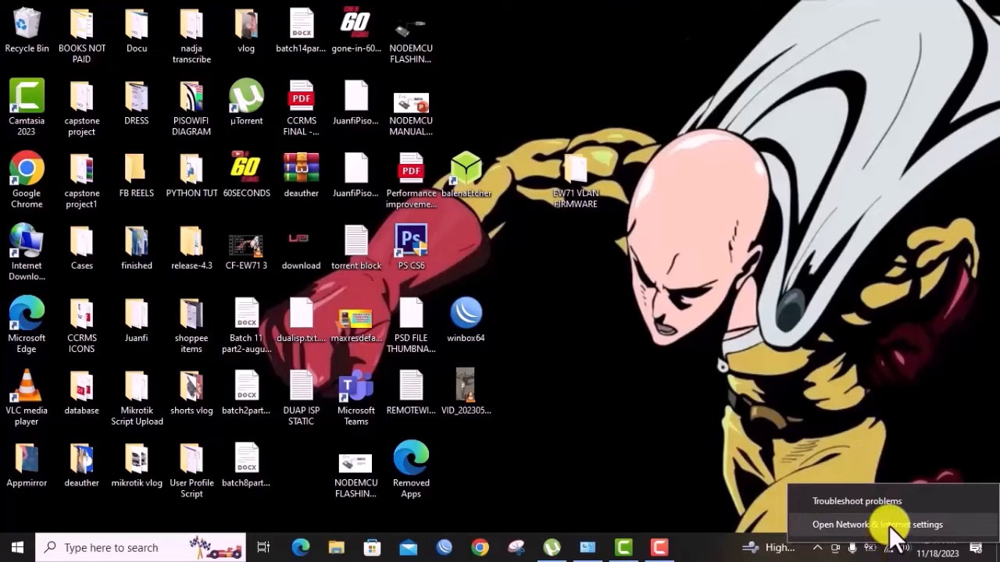
pyautogui.click(889, 528)
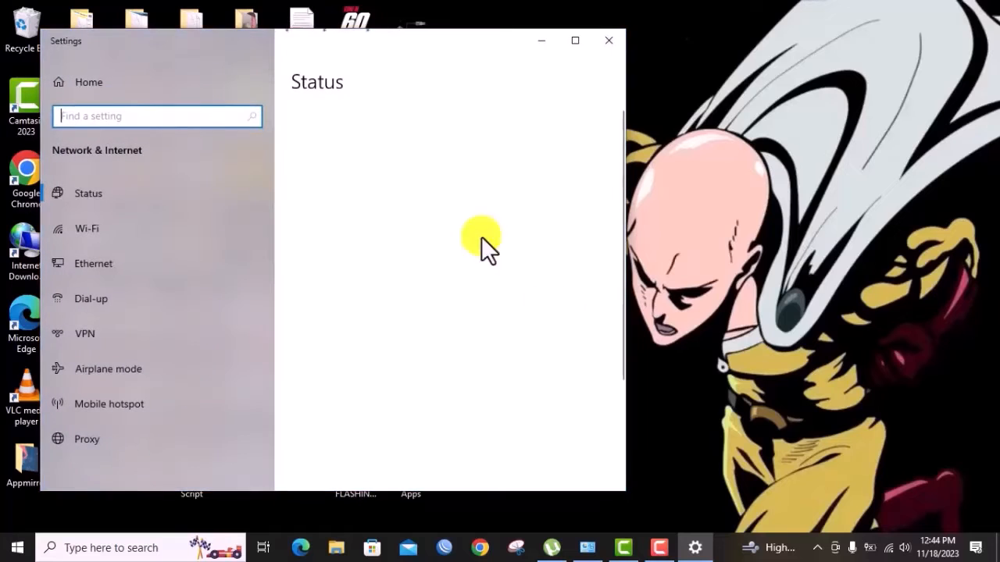
pyautogui.moveTo(345, 47); pyautogui.dragTo(601, 49)
pyautogui.scroll(-3, 617, 254)
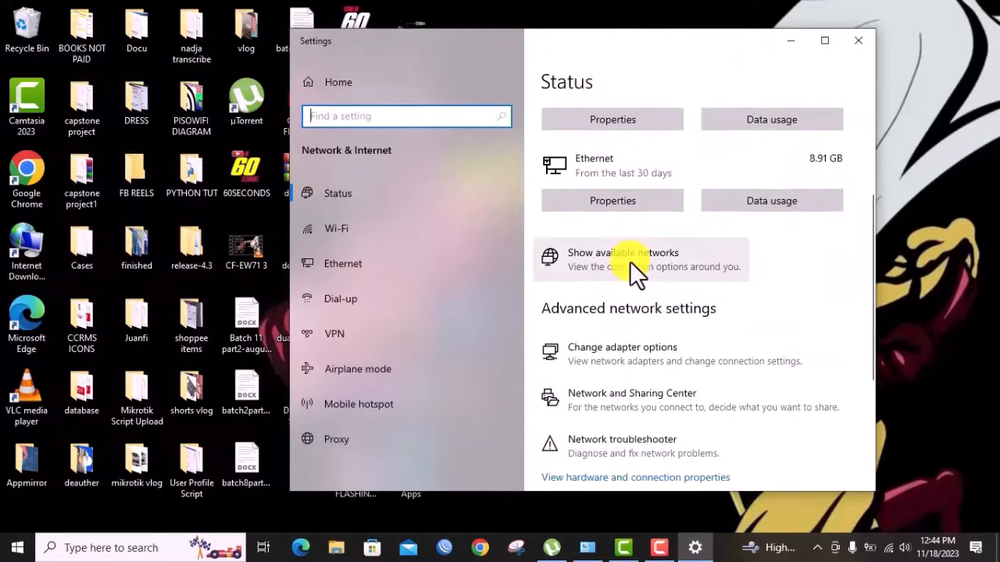
pyautogui.click(640, 347)
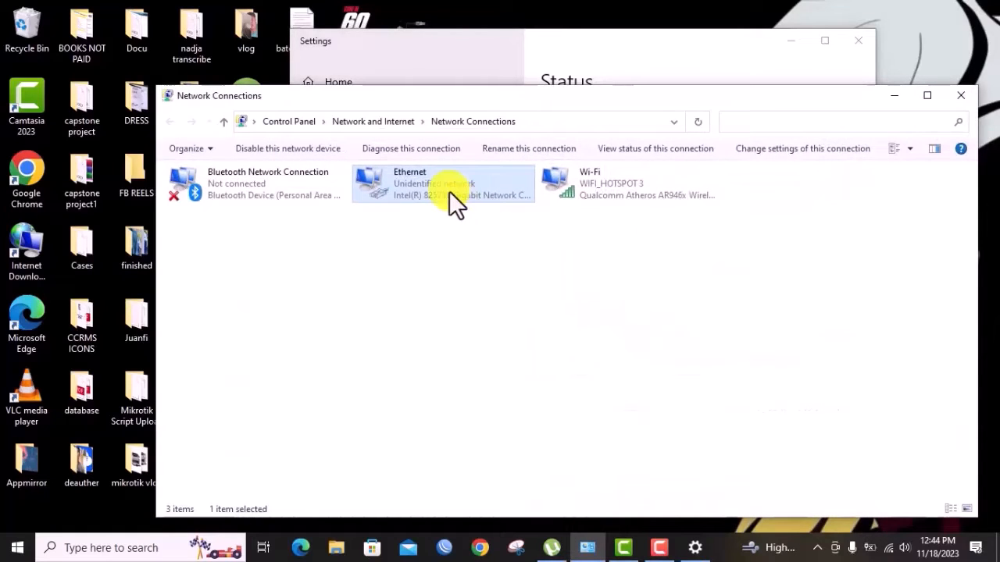
# Open the Internet Protocol Version 4 properties of the Ethernet adapter.
pyautogui.rightClick(452, 203)
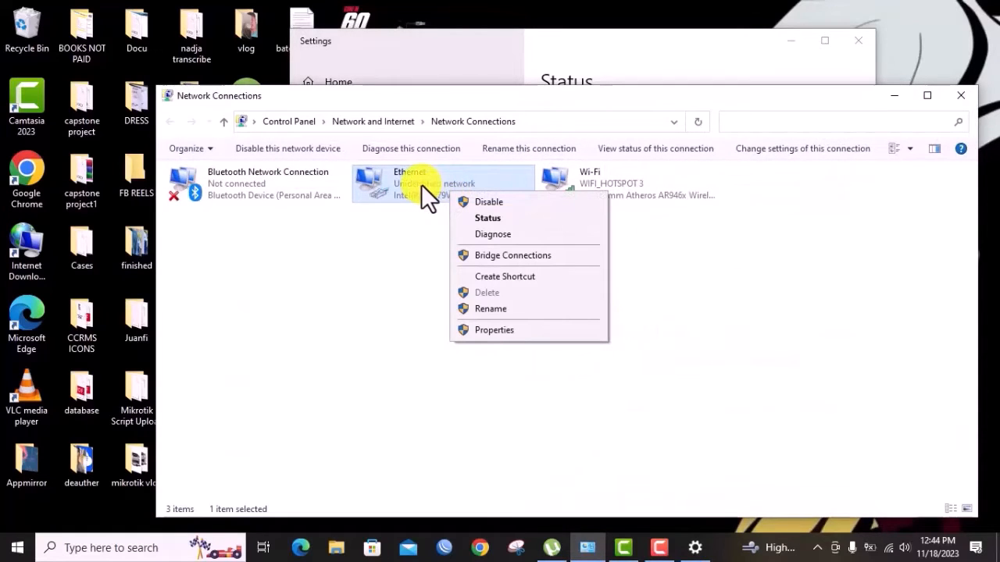
pyautogui.click(493, 330)
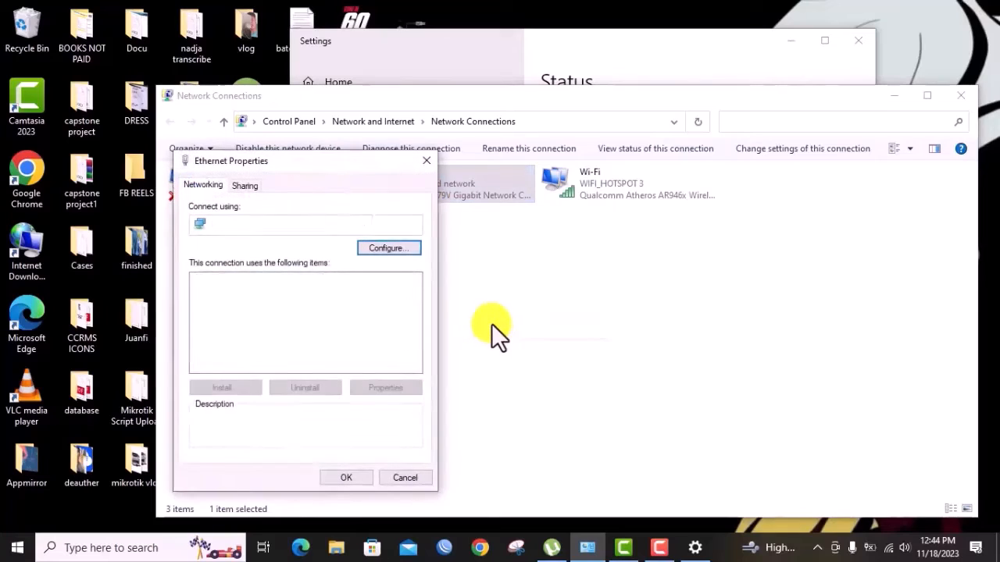
pyautogui.moveTo(333, 169); pyautogui.dragTo(513, 150)
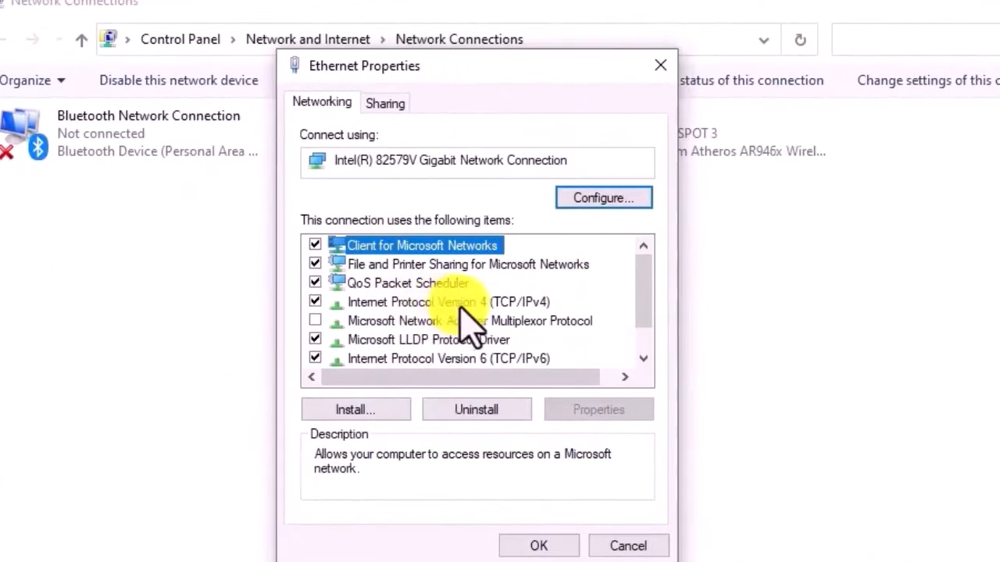
pyautogui.click(462, 304)
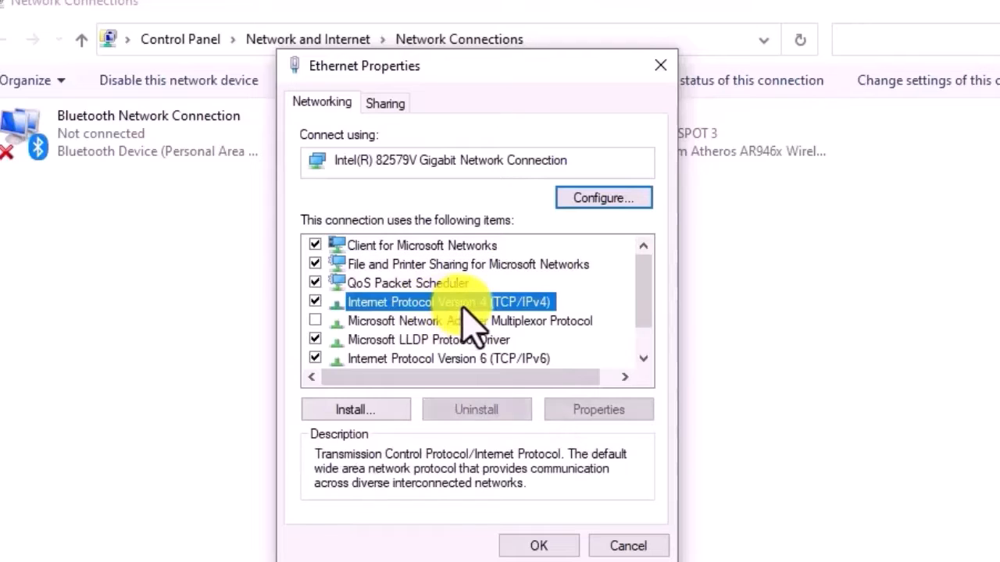
pyautogui.click(596, 411)
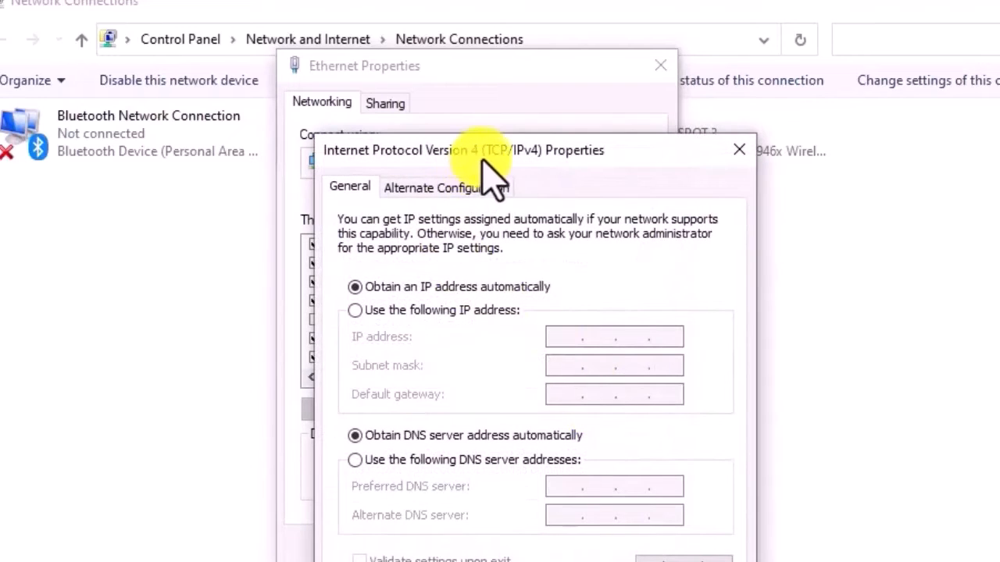
pyautogui.moveTo(482, 148); pyautogui.dragTo(517, 100)
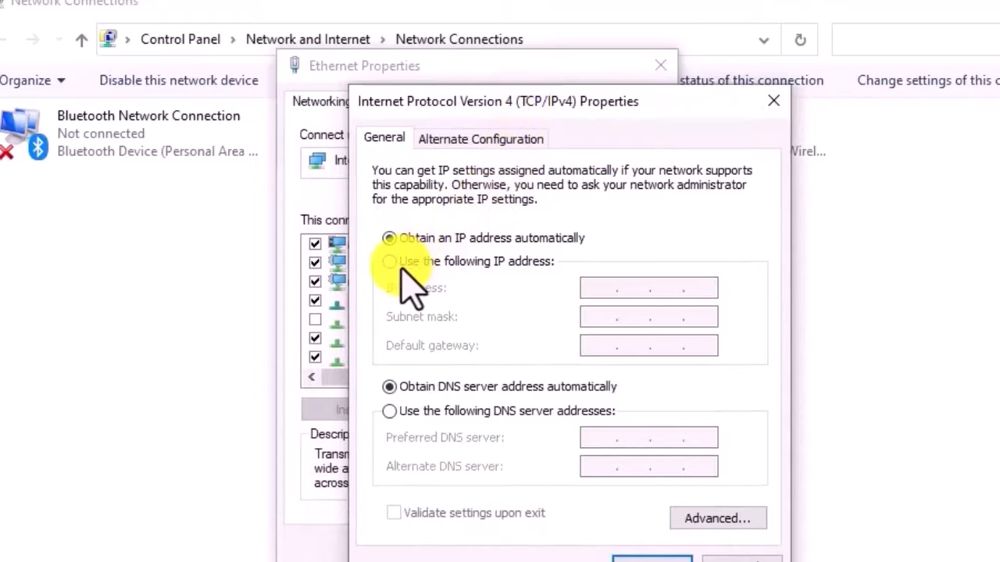
# Assign static IP 192.168.0.10, mask 255.255.255.0 and gateway 192.168.0.254, and confirm.
pyautogui.click(394, 263)
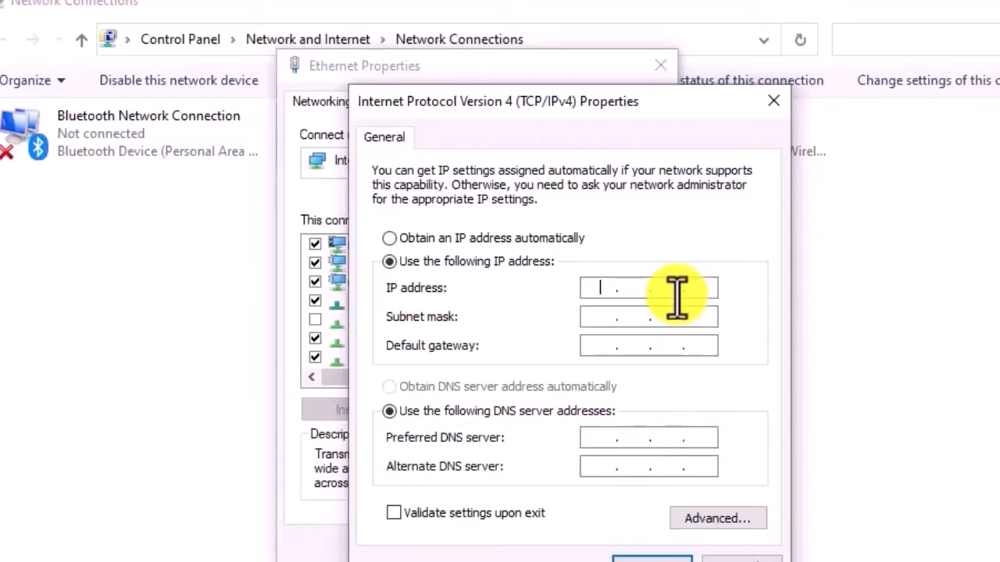
pyautogui.write('192 . 168 . 0 . 10')
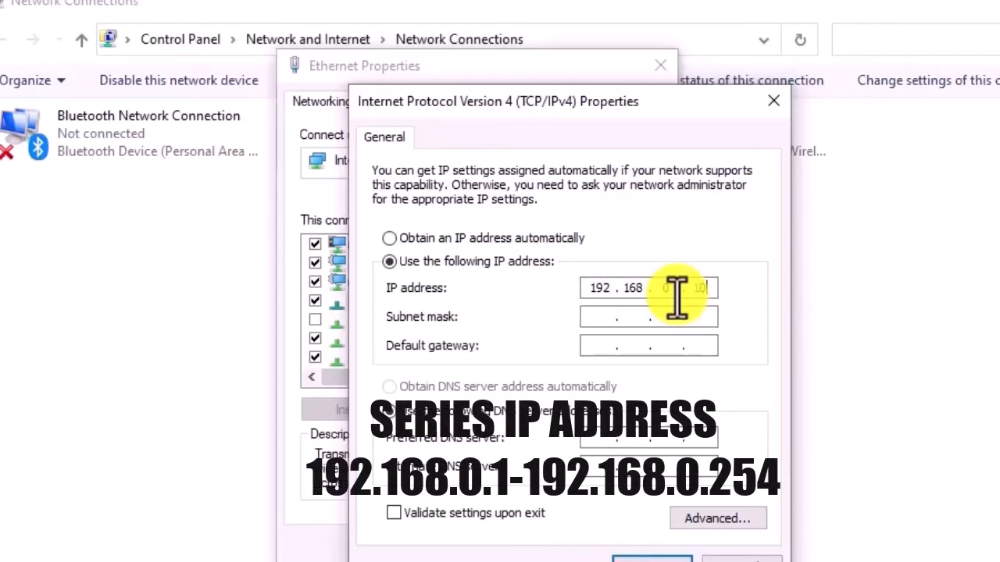
pyautogui.click(603, 316)
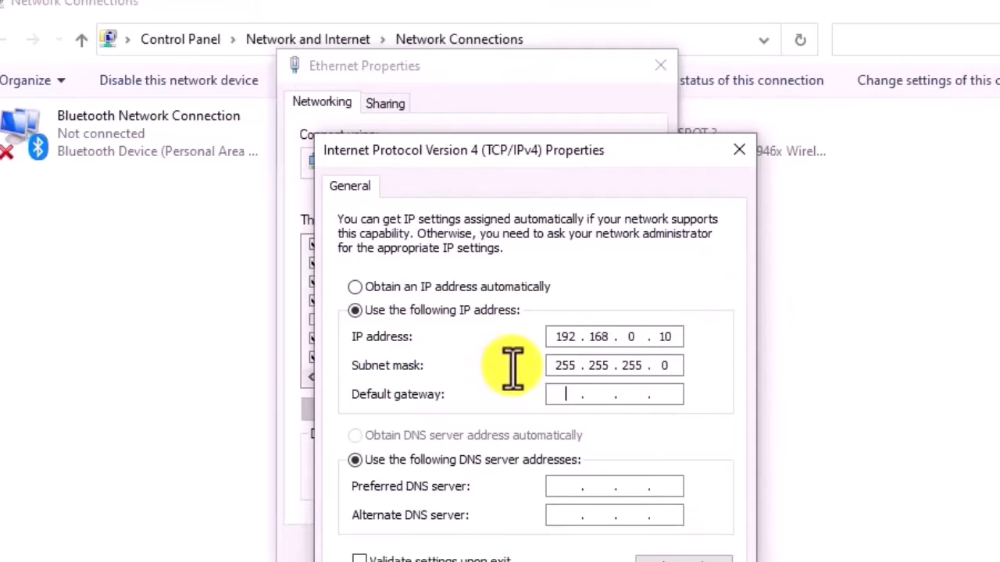
pyautogui.write('192 . 168 . ')
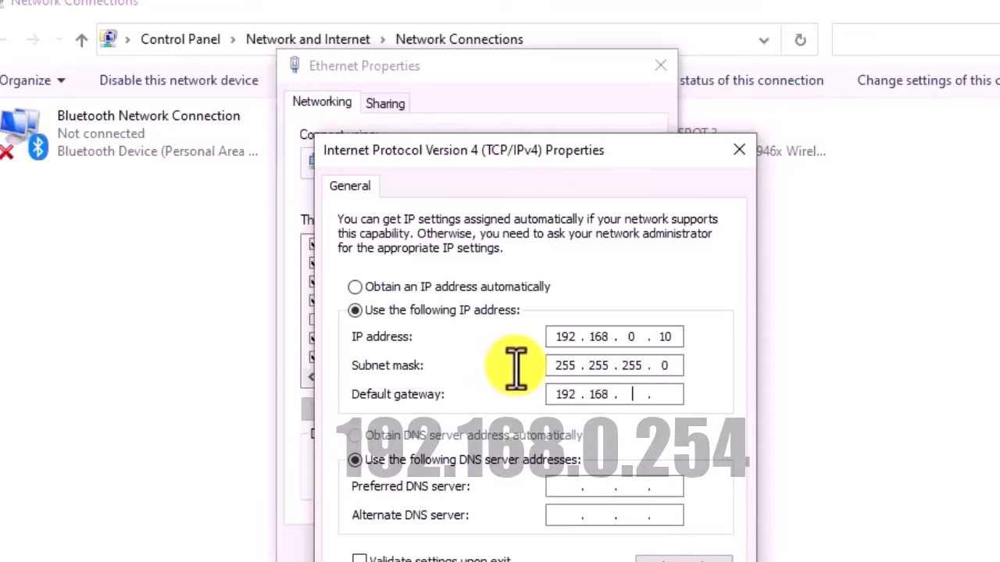
pyautogui.write('0')
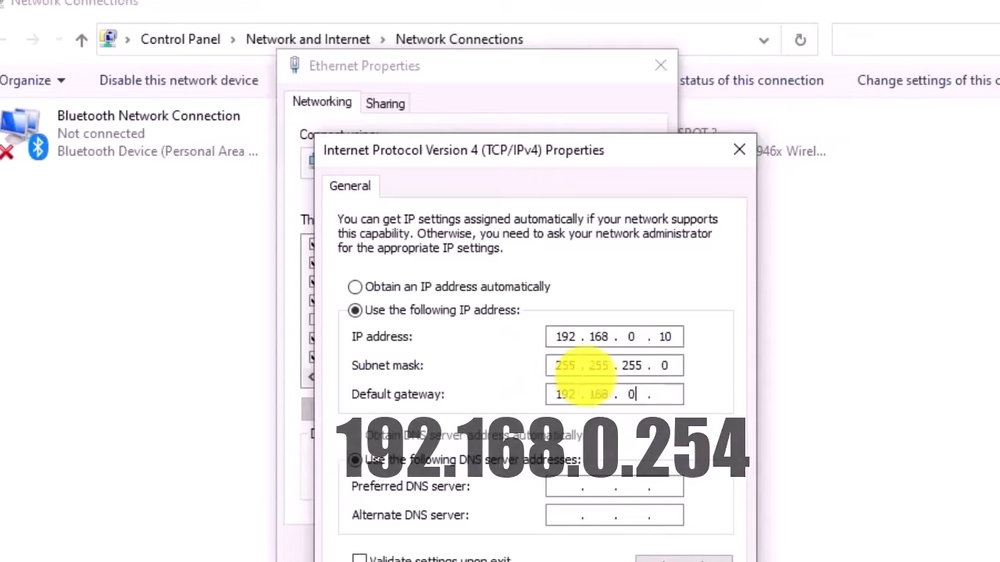
pyautogui.click(673, 396)
pyautogui.write('254')
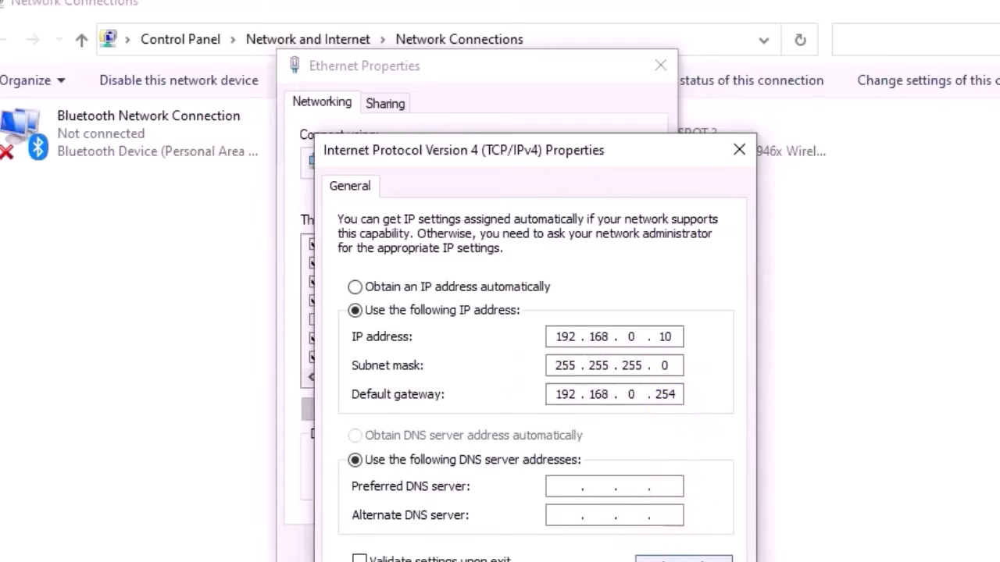
pyautogui.click(668, 557)
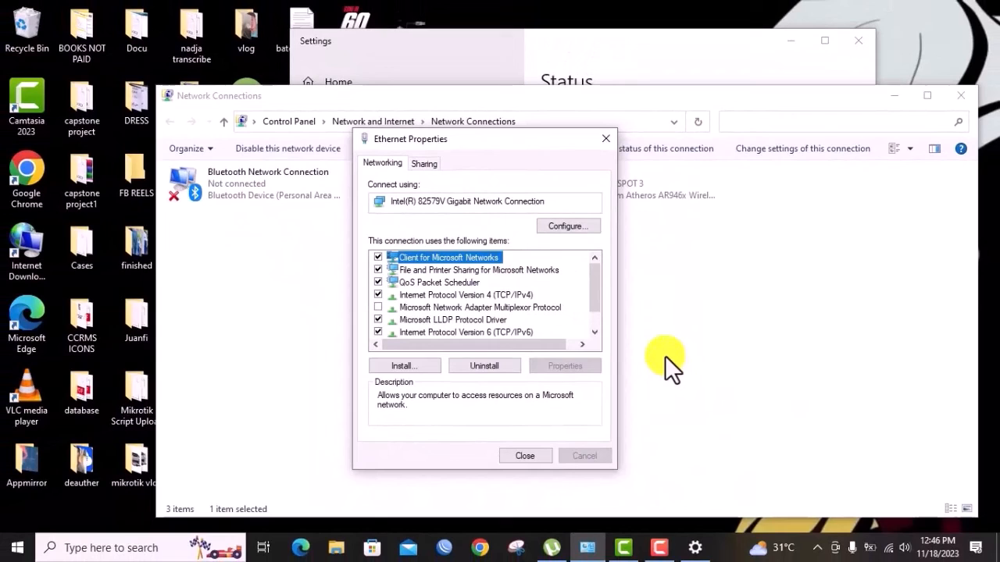
pyautogui.click(482, 547)
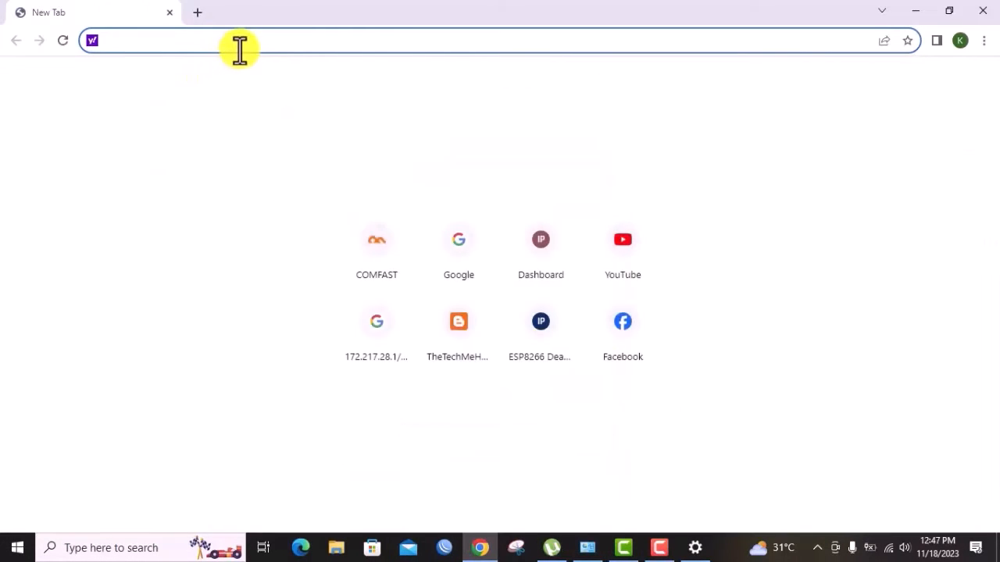
# Browse to 192.168.0.254 in Chrome, correcting the mistyped 192.168.1 address first.
pyautogui.write('192.16')
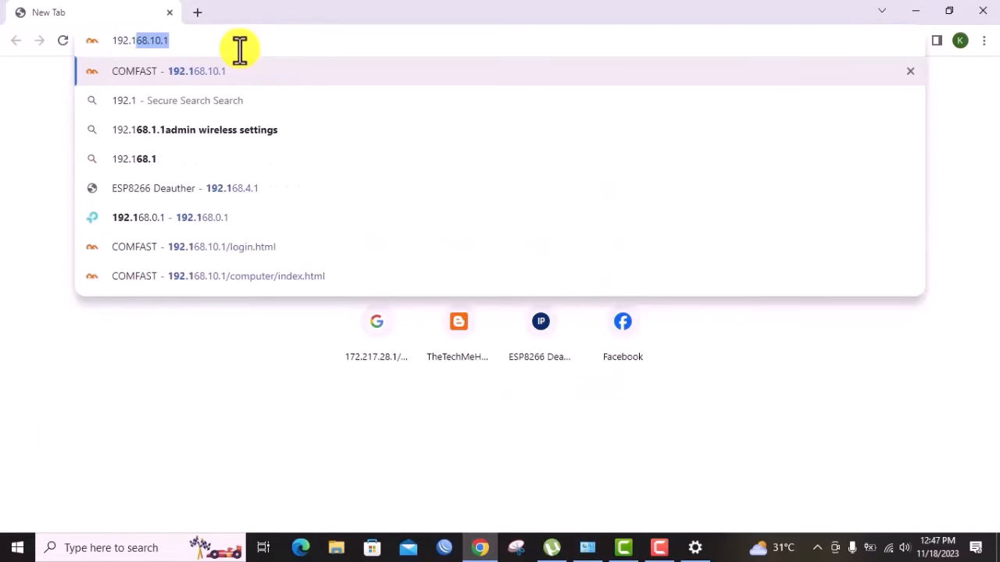
pyautogui.write('8.1')
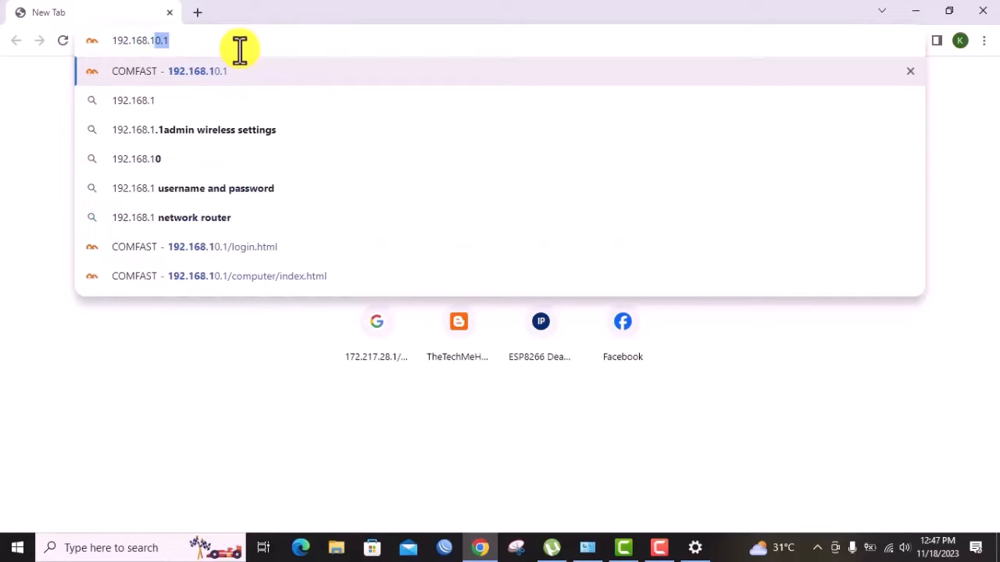
pyautogui.press('BackSpace')
pyautogui.write('0')
pyautogui.press('BackSpace')
pyautogui.press('BackSpace')
pyautogui.write('0')
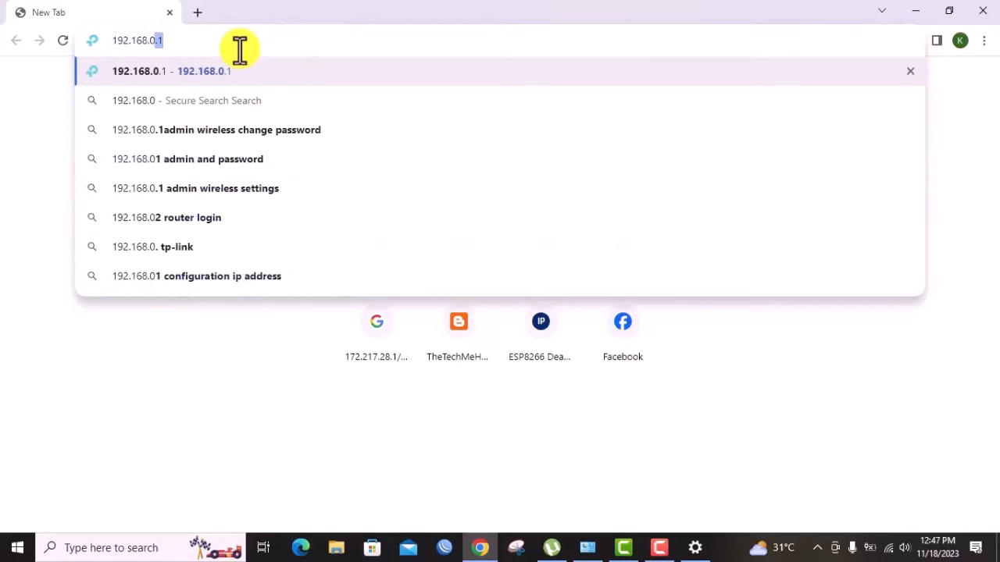
pyautogui.write('.254')
pyautogui.press('Return')
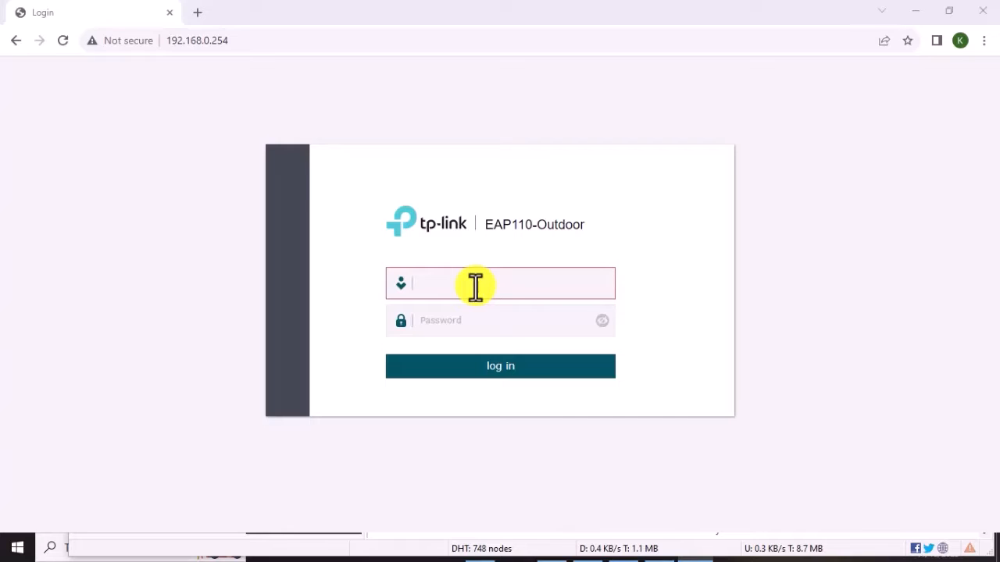
# Log in as admin, dismissing Chrome's password breach warning and save-password prompt.
pyautogui.write('admin')
pyautogui.press('Tab')
pyautogui.write('admin')
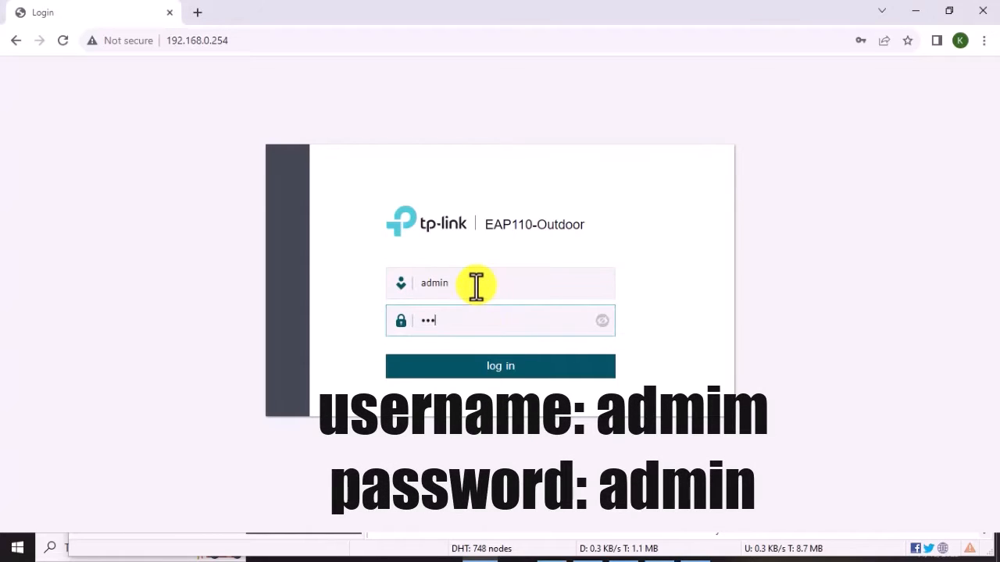
pyautogui.press('Return')
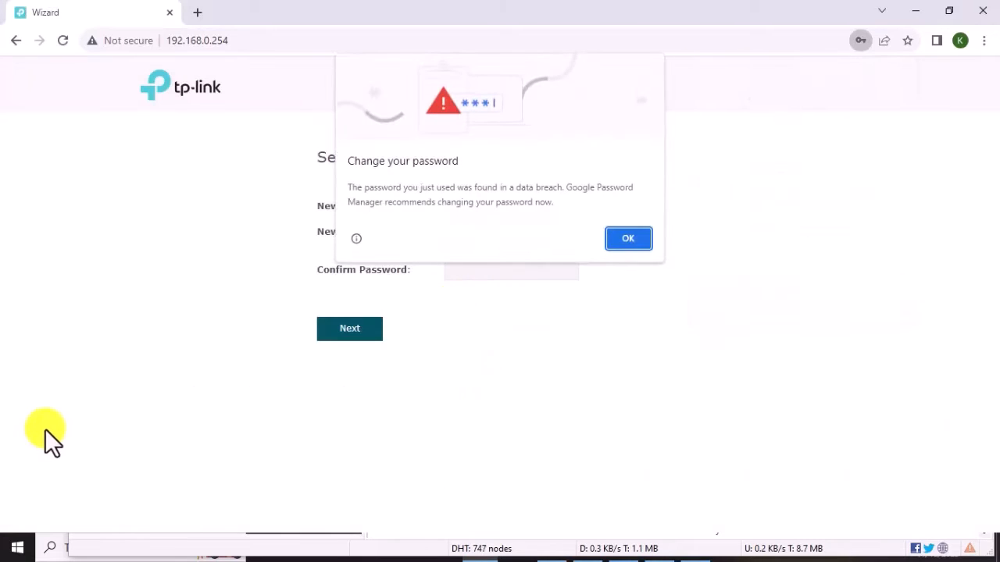
pyautogui.click(617, 241)
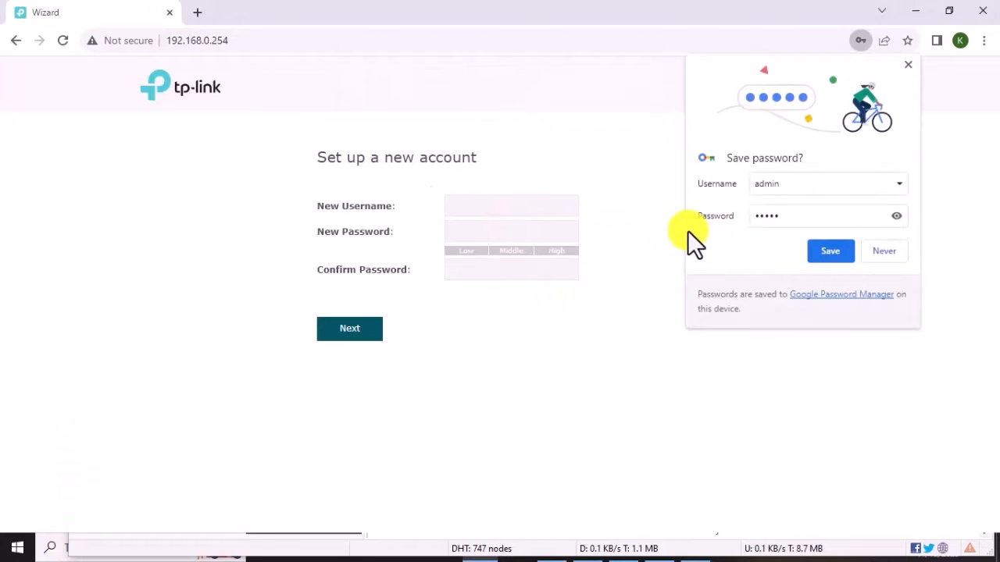
pyautogui.click(880, 256)
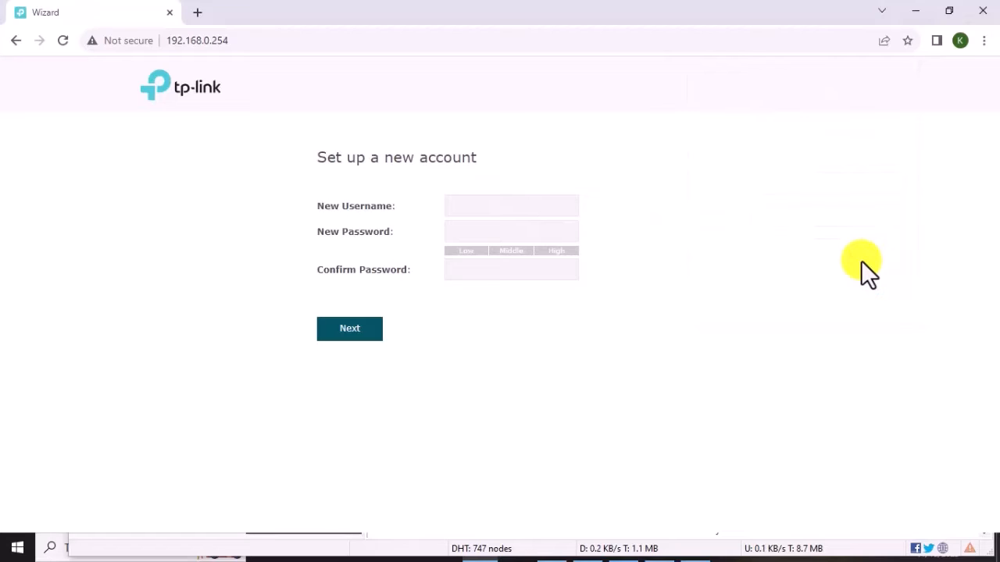
# Create the new account with username admin, entering and confirming a new password.
pyautogui.click(523, 209)
pyautogui.write('admin')
pyautogui.press('Tab')
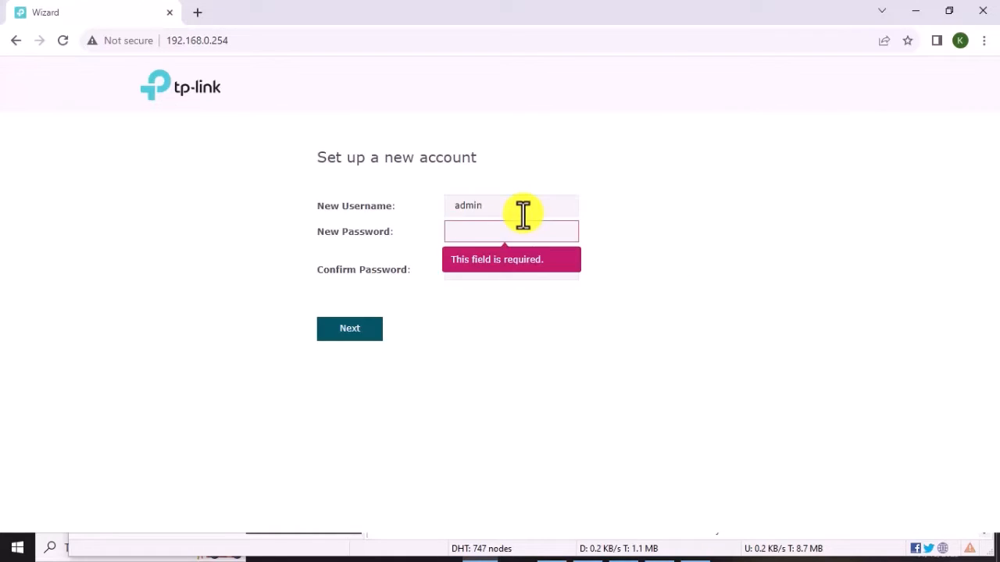
pyautogui.write('********')
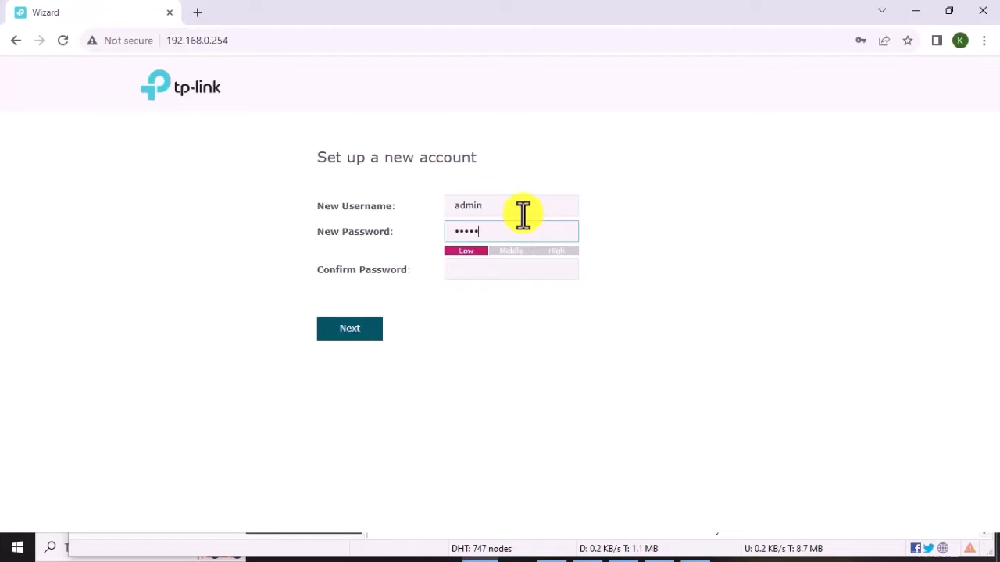
pyautogui.write('*')
pyautogui.moveTo(521, 231); pyautogui.dragTo(292, 232)
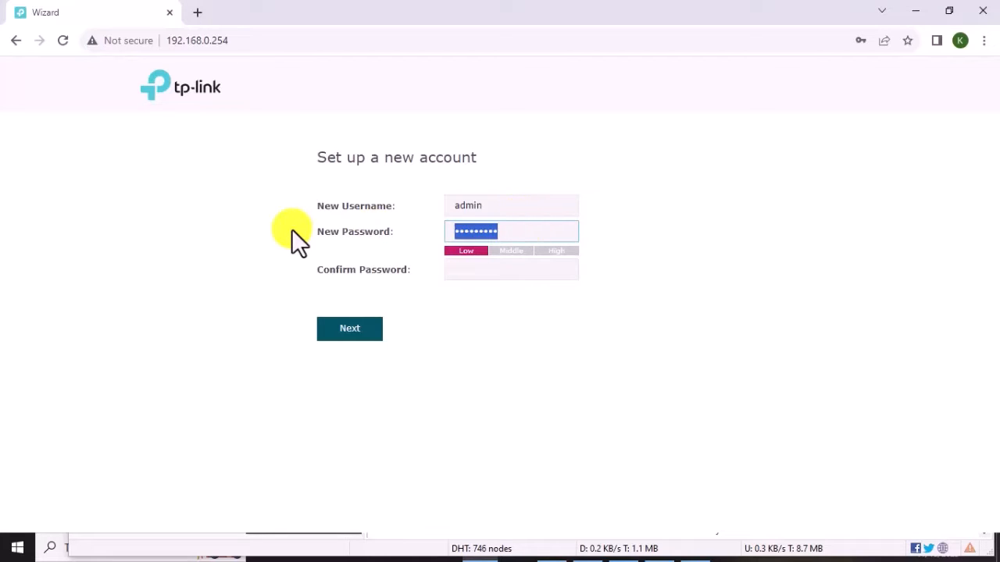
pyautogui.write('*********')
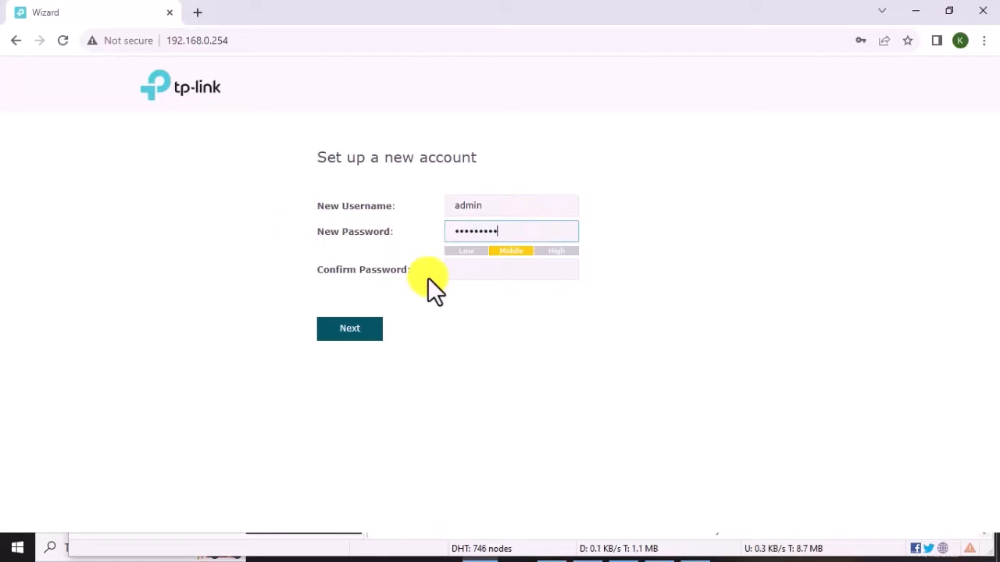
pyautogui.click(472, 273)
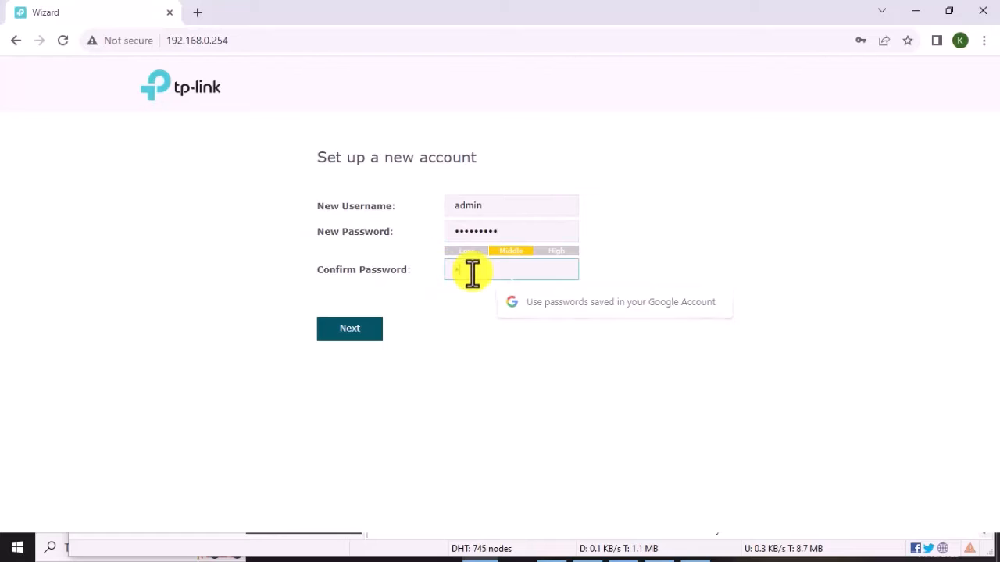
pyautogui.write('***')
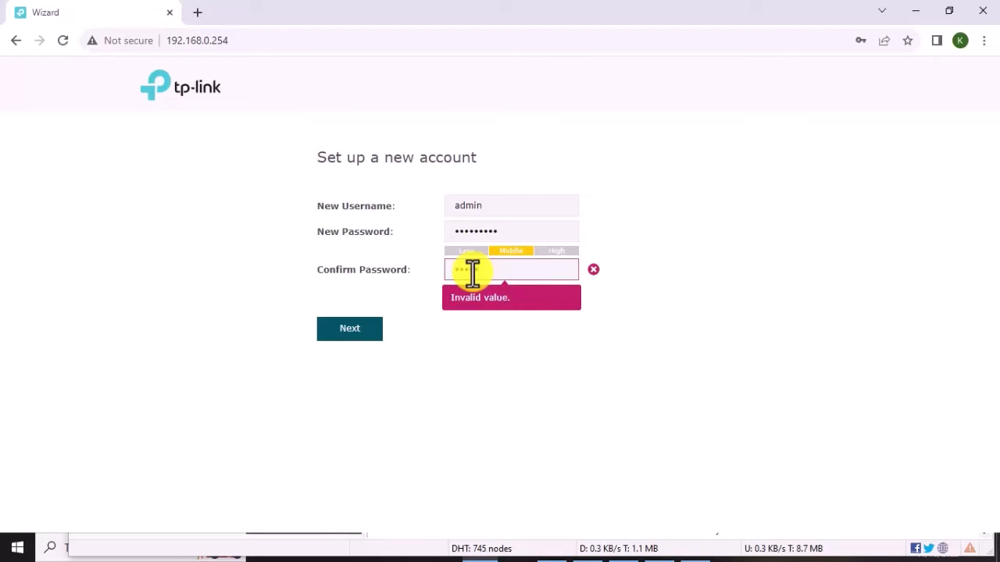
pyautogui.write('***')
# Submit the new account, then save SSID PISOWIFI_ZONE with a wireless password.
pyautogui.click(351, 331)
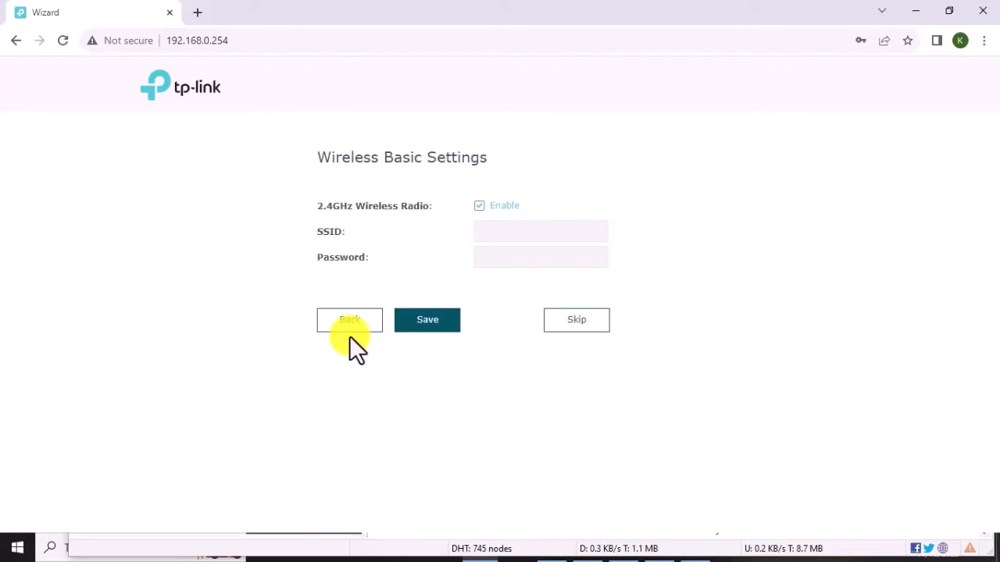
pyautogui.click(495, 230)
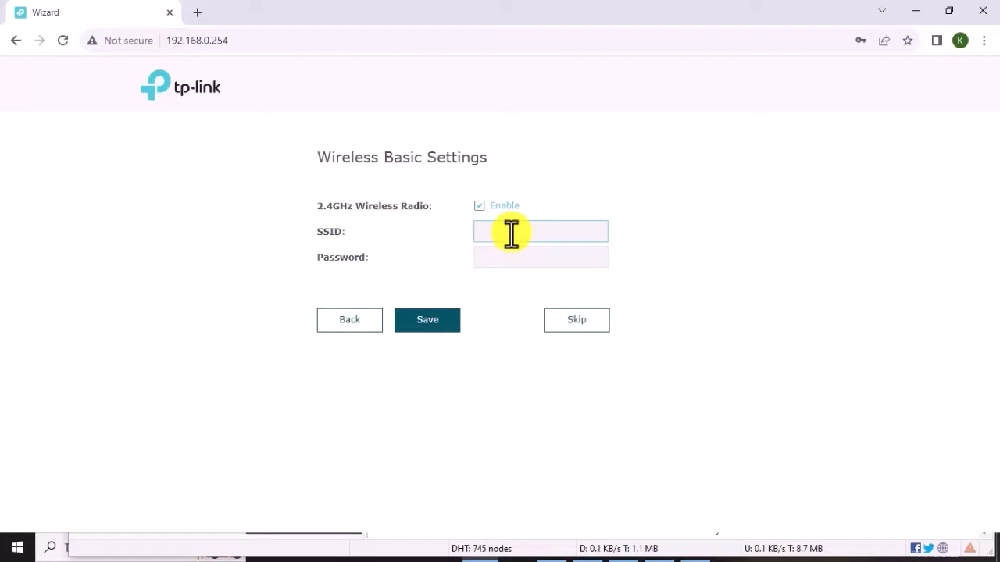
pyautogui.write('PISO')
pyautogui.press('BackSpace')
pyautogui.write('O WIFI_ZONE')
pyautogui.click(526, 266)
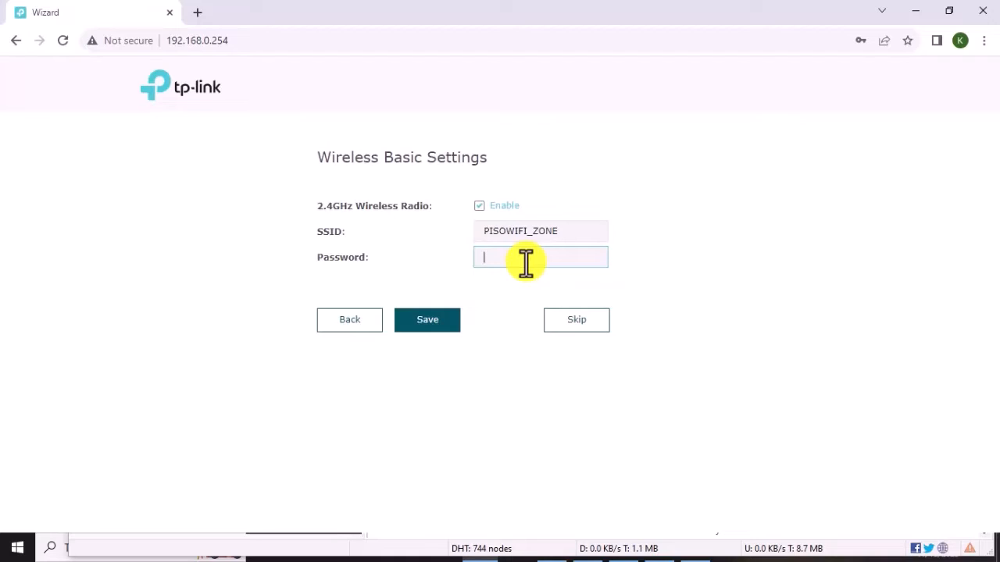
pyautogui.write('admin1234')
pyautogui.click(451, 317)
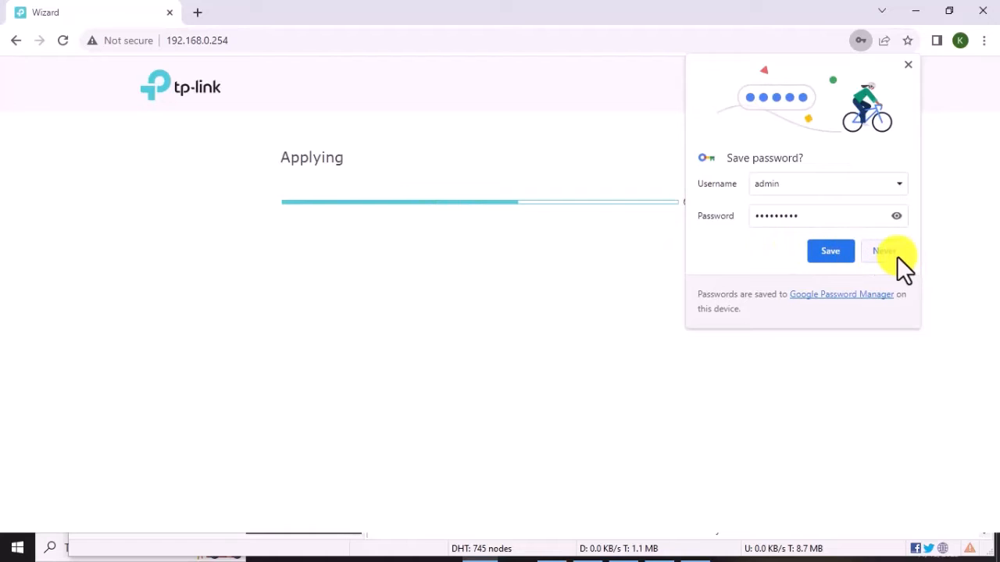
# Decline saving the password, confirm the connection, and finish the setup wizard.
pyautogui.click(895, 254)
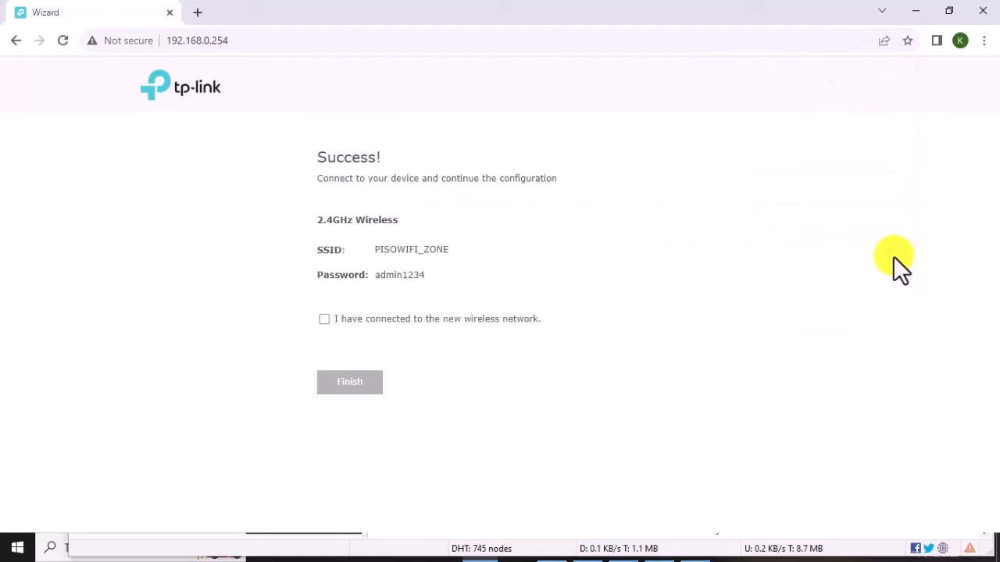
pyautogui.click(324, 320)
pyautogui.click(351, 383)
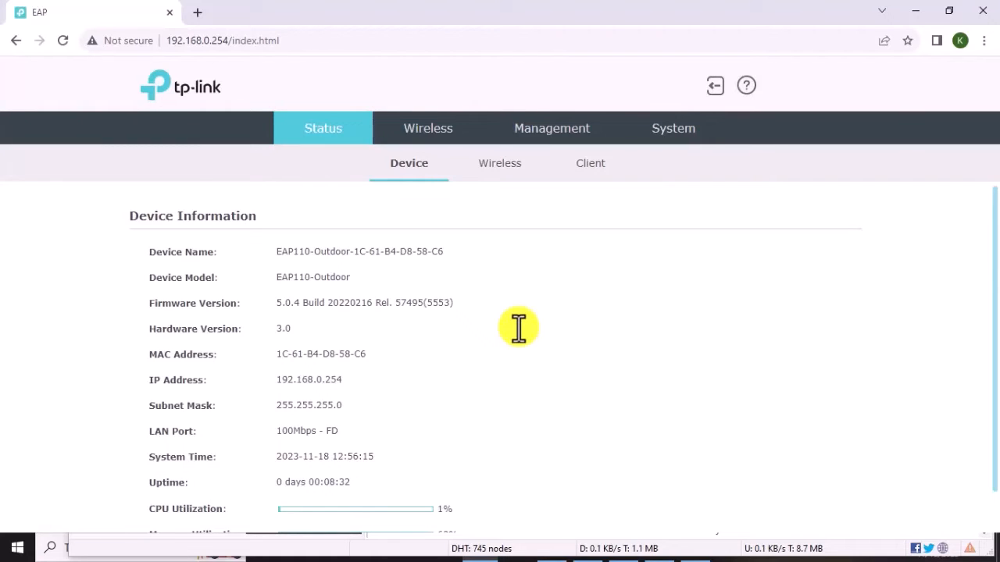
# Check the SSID list under Status > Wireless, then go to Wireless Settings.
pyautogui.click(506, 166)
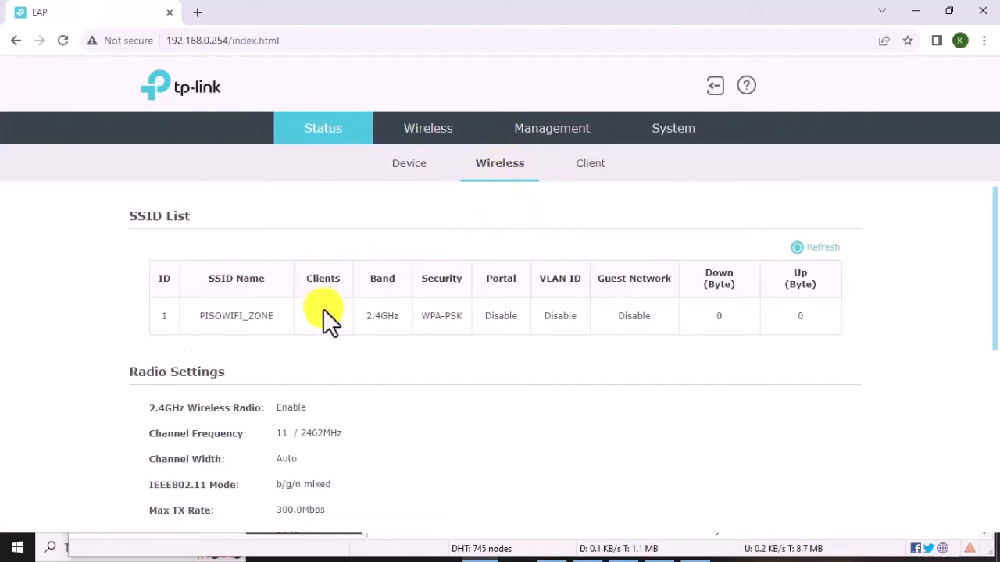
pyautogui.scroll(-3, 415, 236)
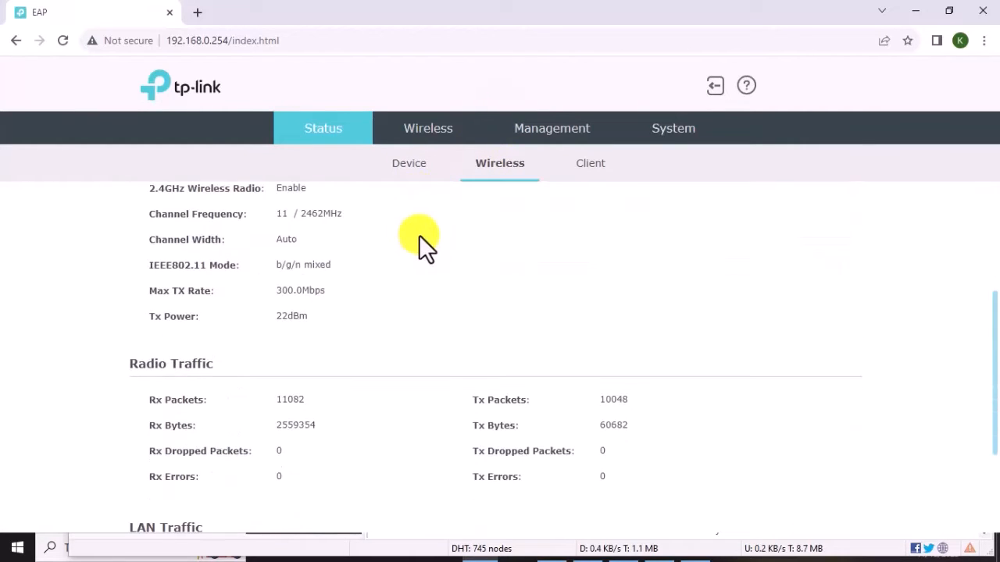
pyautogui.scroll(2, 423, 234)
pyautogui.click(430, 132)
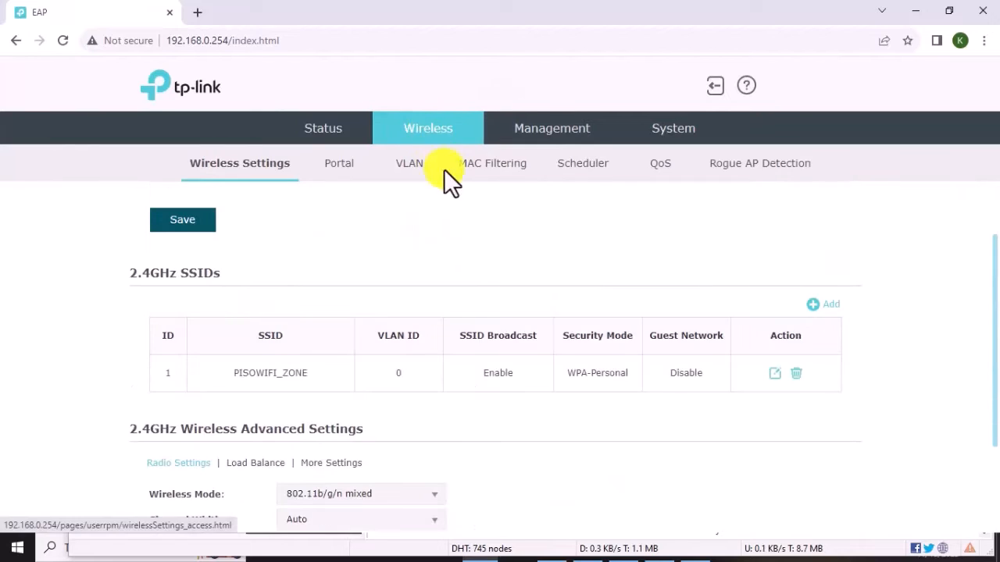
# Edit the PISOWIFI_ZONE entry and set its Security Mode to None.
pyautogui.scroll(-2, 413, 254)
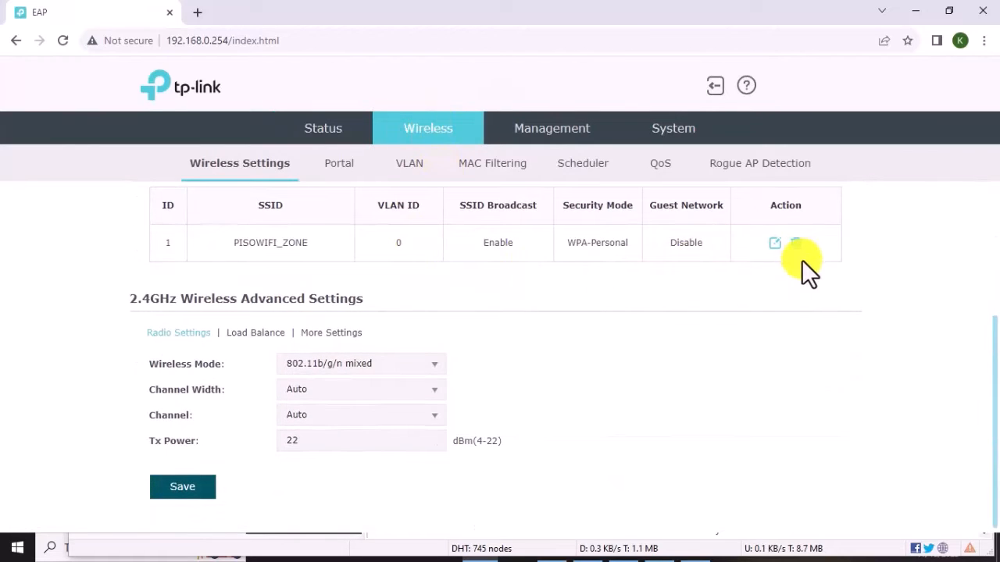
pyautogui.scroll(2, 802, 259)
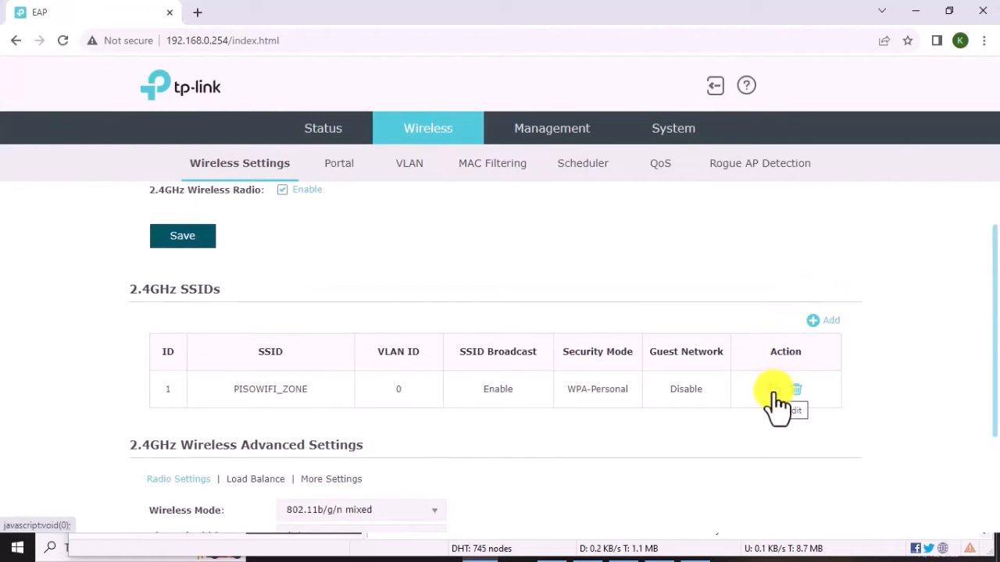
pyautogui.click(774, 391)
pyautogui.scroll(-2, 465, 328)
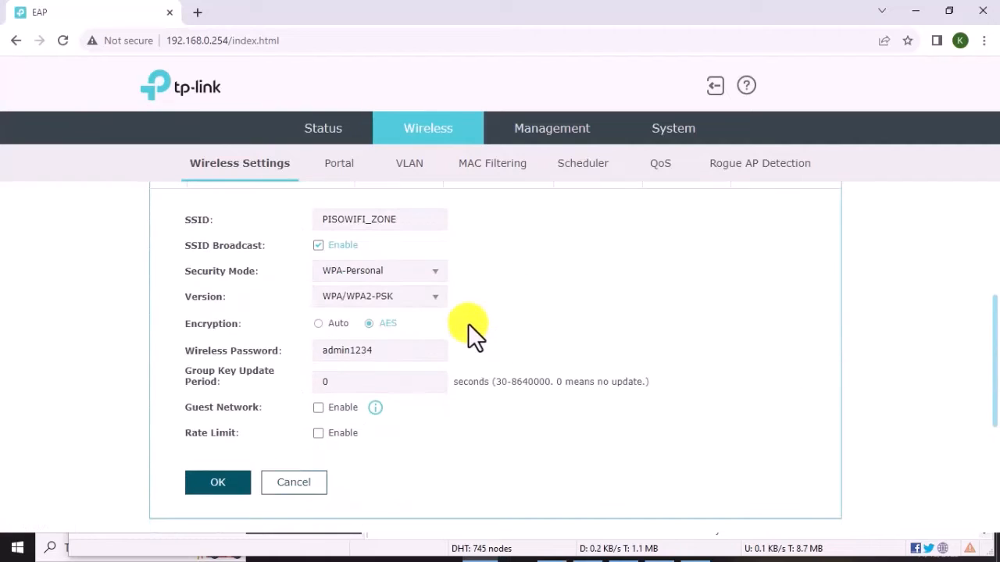
pyautogui.click(439, 274)
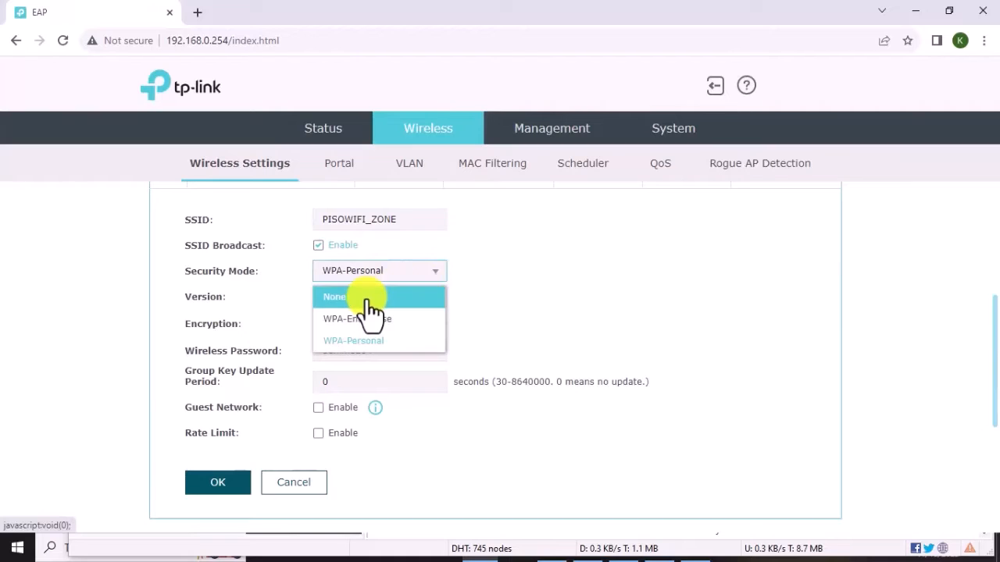
pyautogui.click(364, 294)
pyautogui.scroll(-1, 272, 352)
pyautogui.scroll(1, 262, 350)
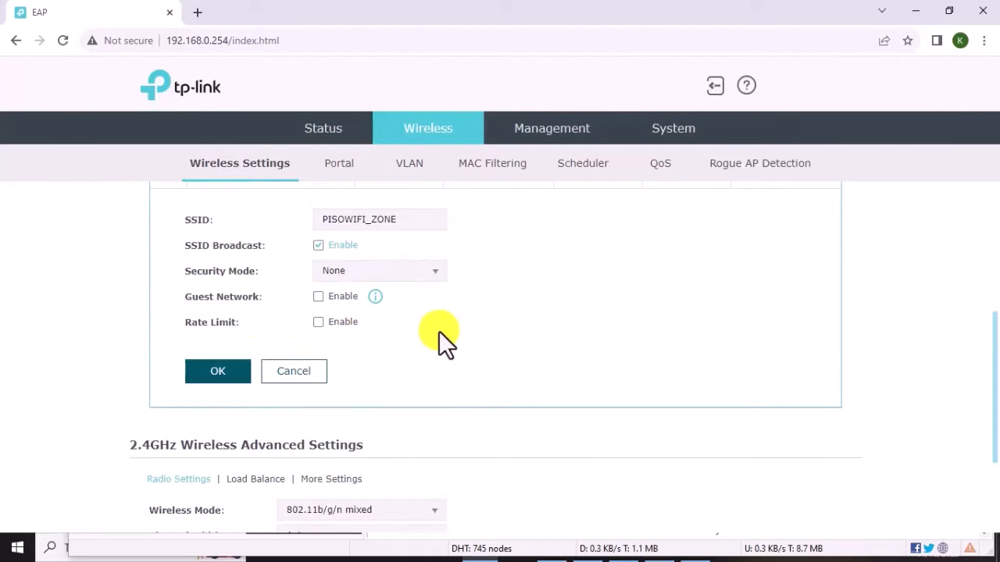
pyautogui.scroll(2, 439, 331)
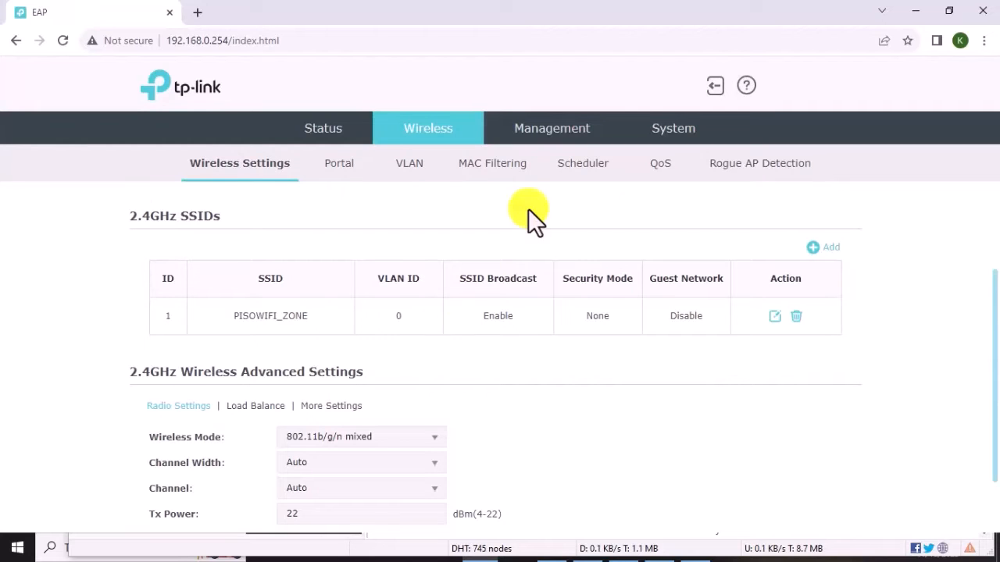
pyautogui.click(422, 133)
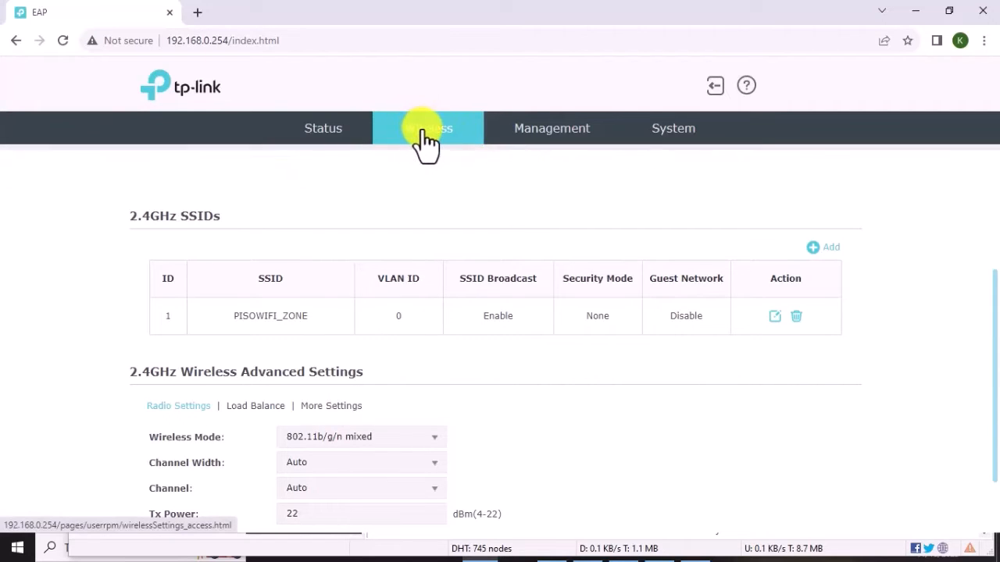
# Under Wireless > VLAN, enable VLAN for PISOWIFI_ZONE with ID 22 and save.
pyautogui.click(410, 168)
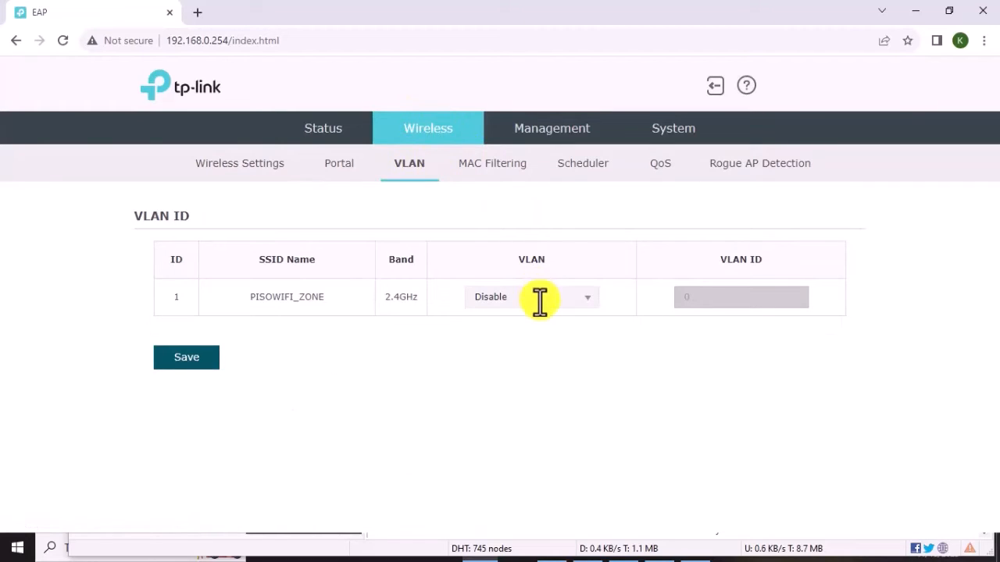
pyautogui.click(586, 303)
pyautogui.click(532, 323)
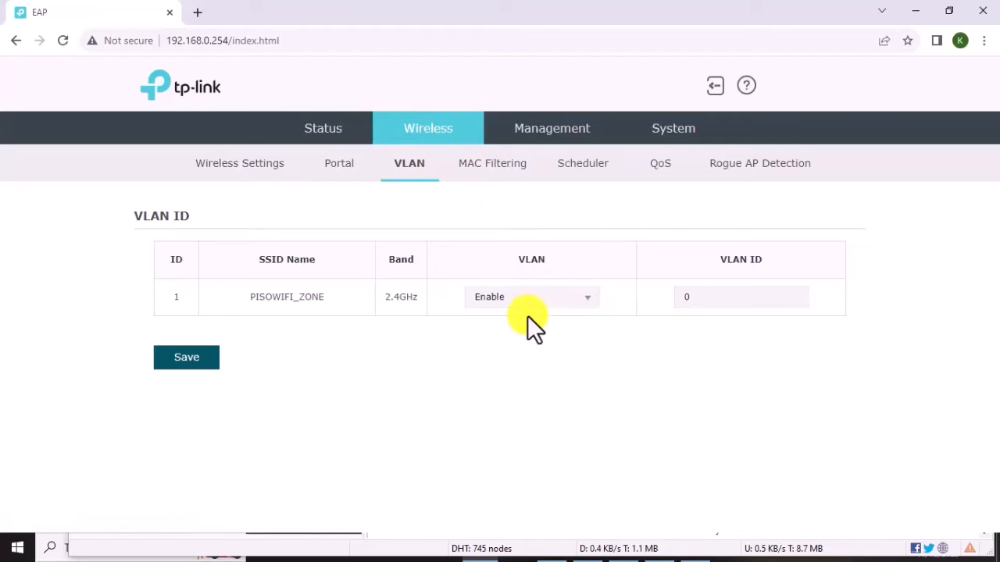
pyautogui.doubleClick(729, 301)
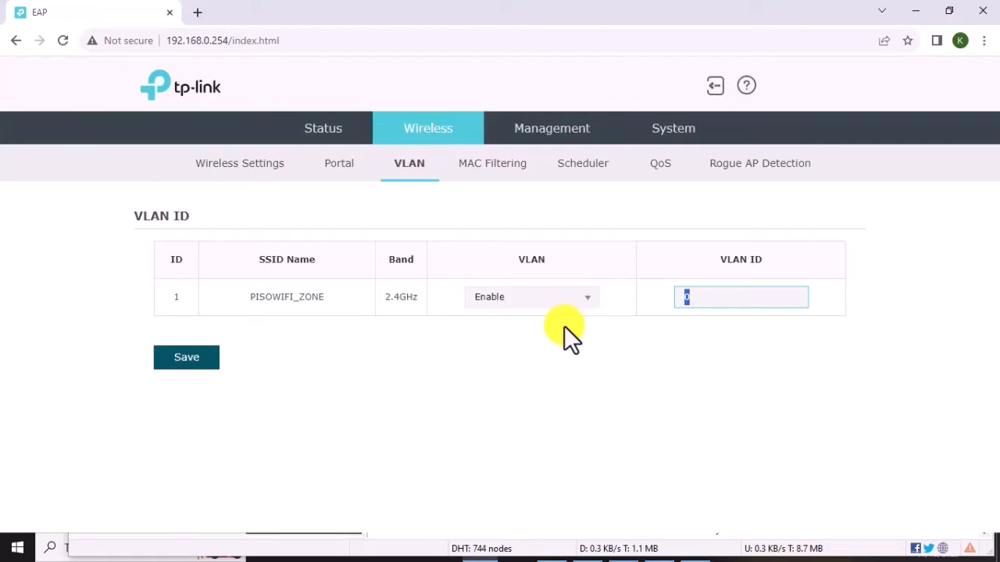
pyautogui.write('22')
pyautogui.click(202, 358)
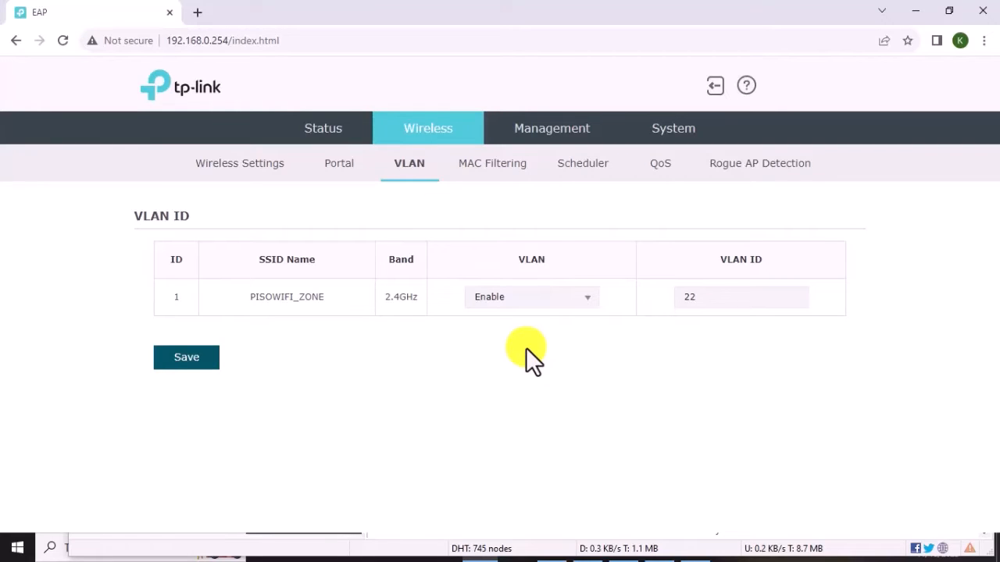
pyautogui.click(329, 131)
pyautogui.scroll(-1, 375, 289)
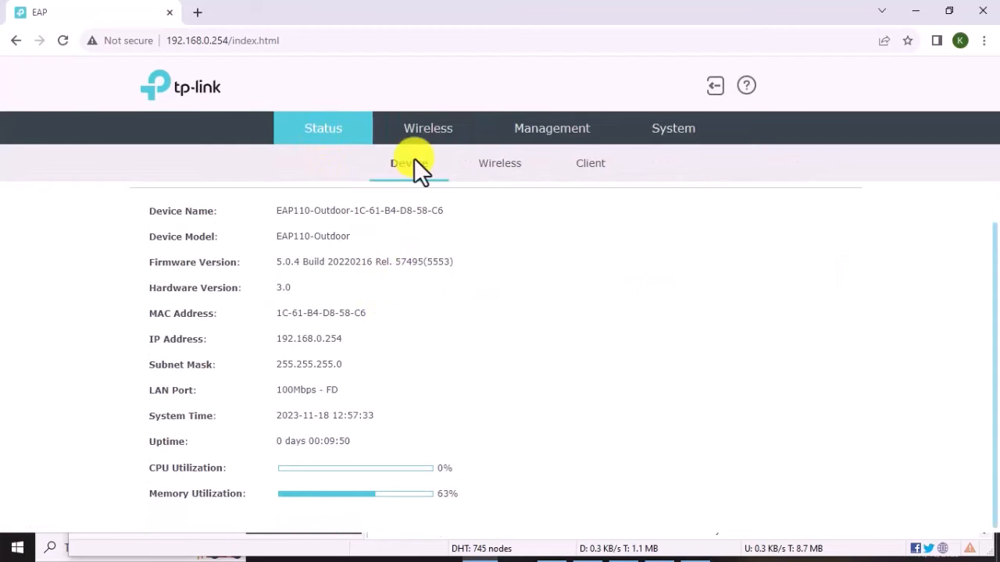
pyautogui.click(485, 166)
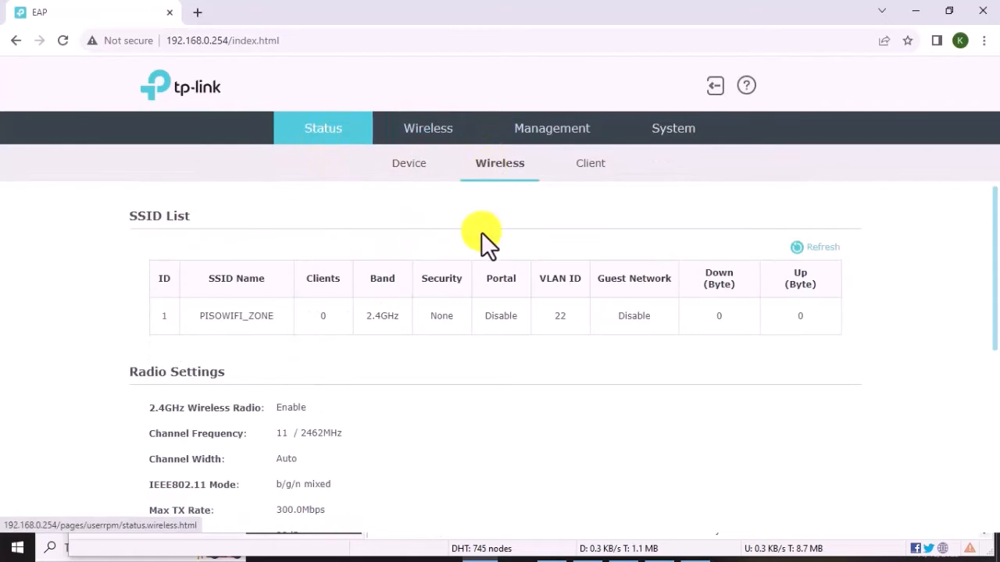
pyautogui.scroll(-2, 550, 306)
pyautogui.scroll(-2, 550, 307)
pyautogui.scroll(4, 515, 266)
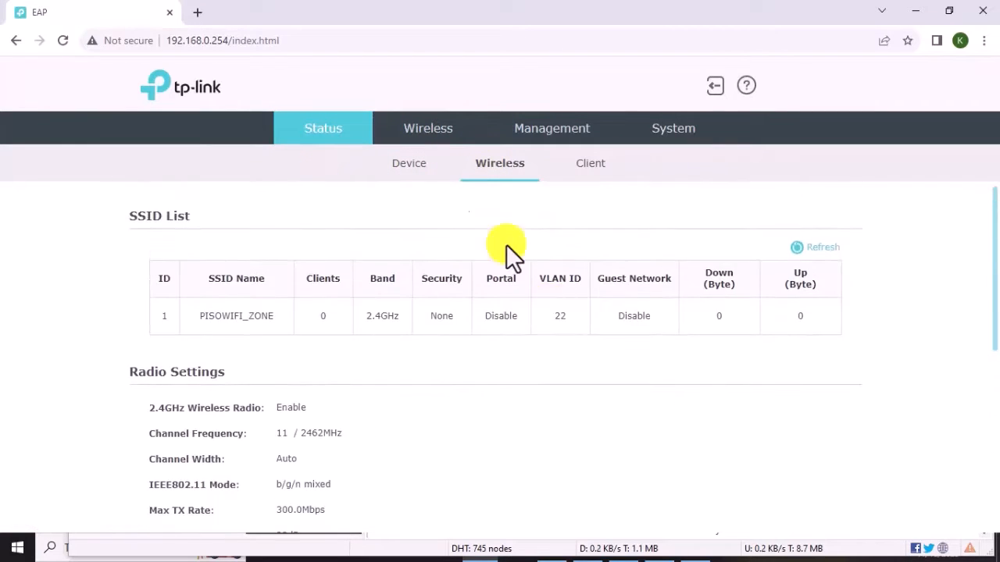
pyautogui.click(453, 134)
pyautogui.scroll(-2, 367, 280)
pyautogui.scroll(-1, 367, 279)
pyautogui.scroll(3, 367, 279)
pyautogui.click(391, 164)
pyautogui.click(406, 164)
pyautogui.click(542, 128)
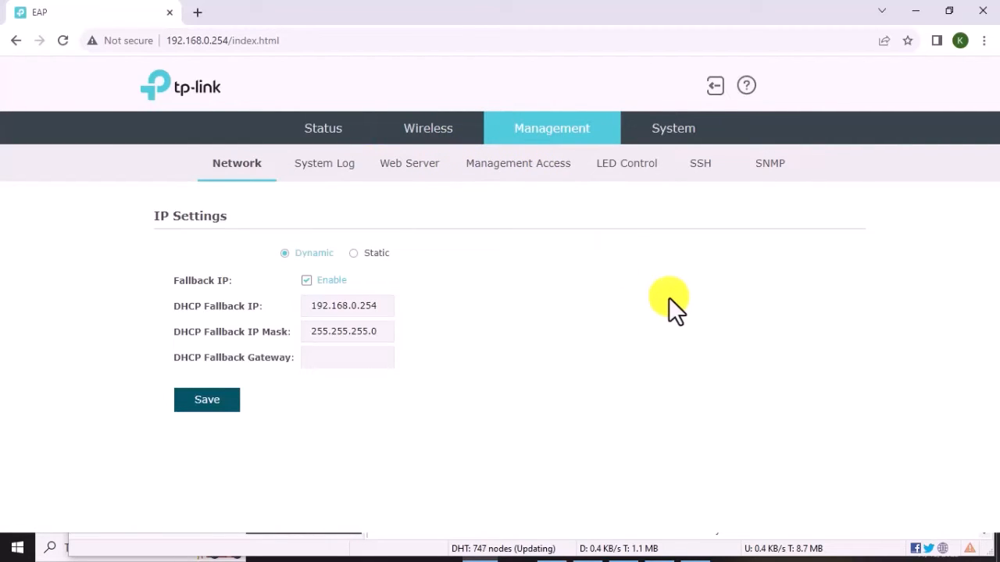
pyautogui.click(303, 130)
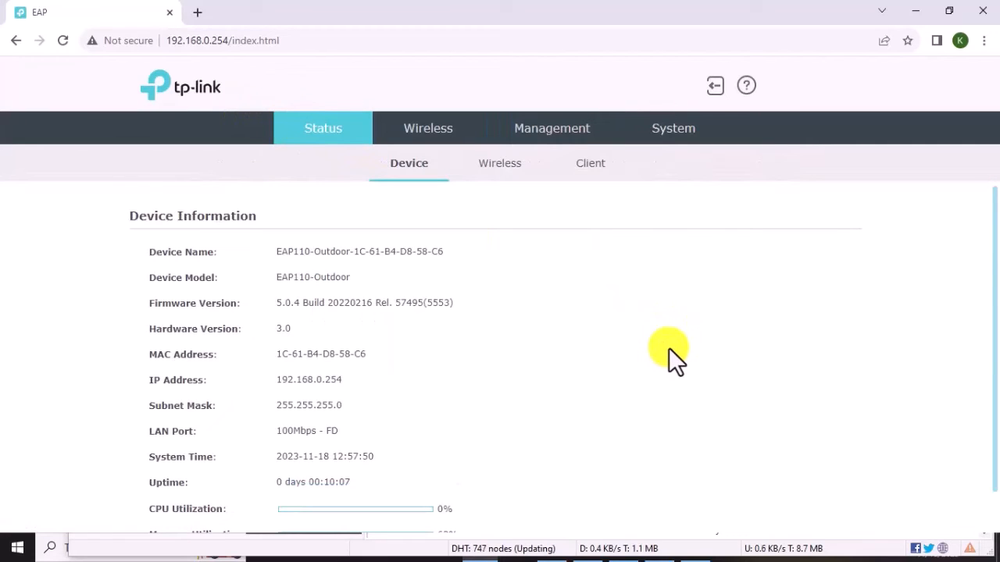